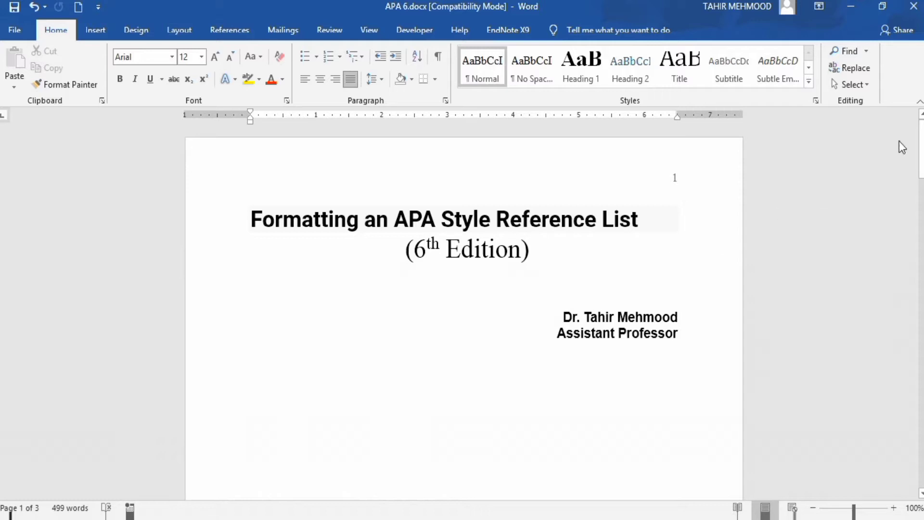
- Cut all the unformatted reference entries below the last body paragraph on page 3
drag(920, 138, 919, 408)
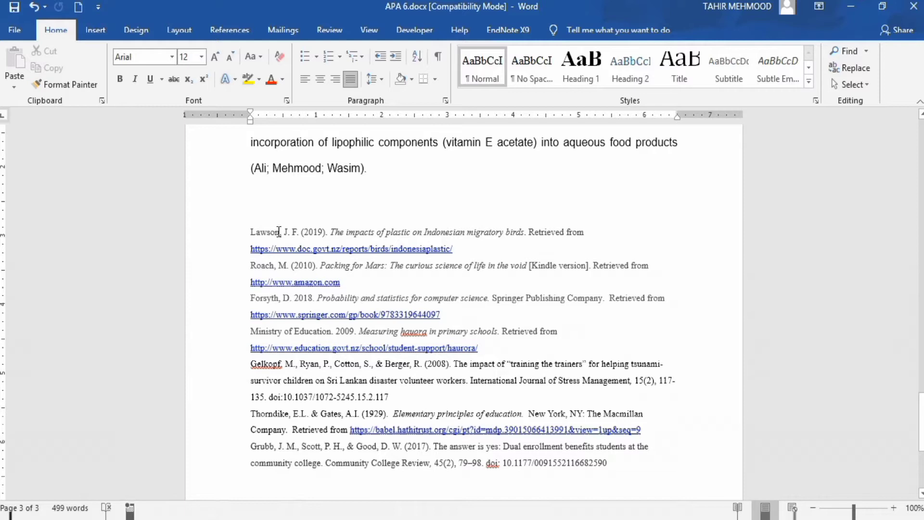
drag(247, 232, 610, 459)
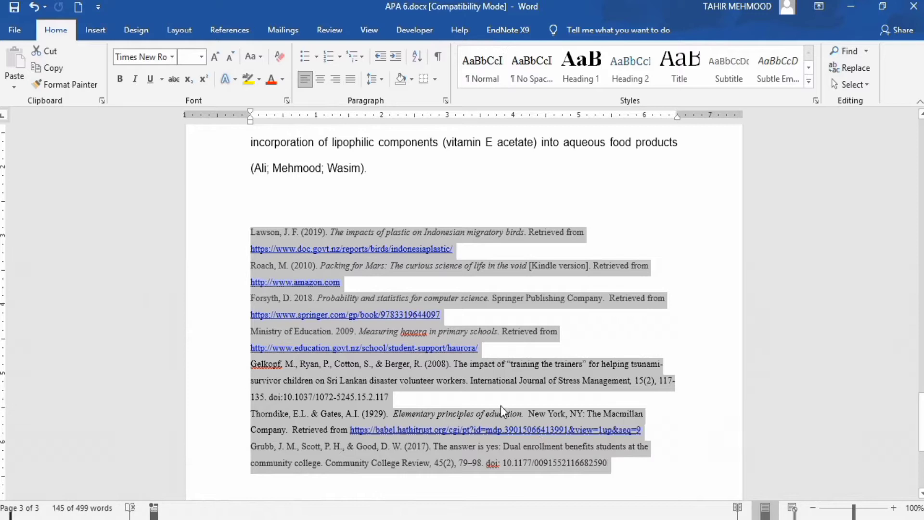
right_click(470, 375)
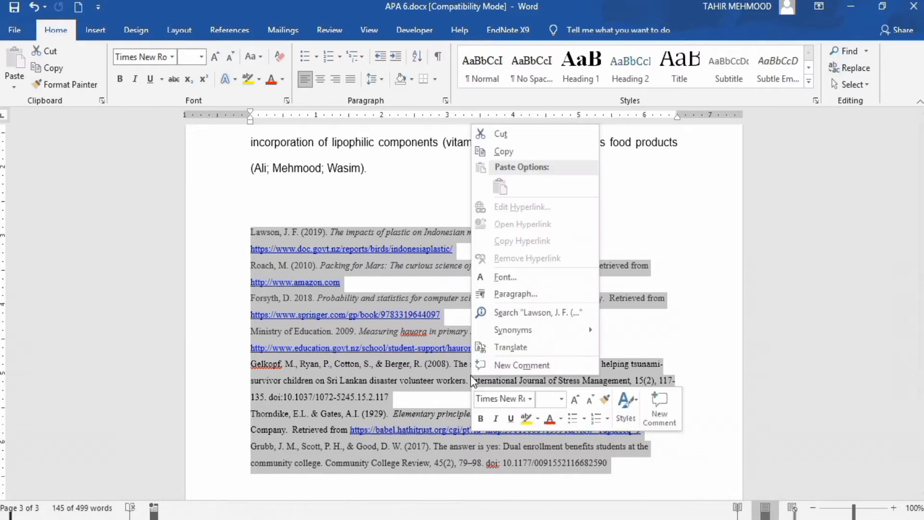
click(523, 129)
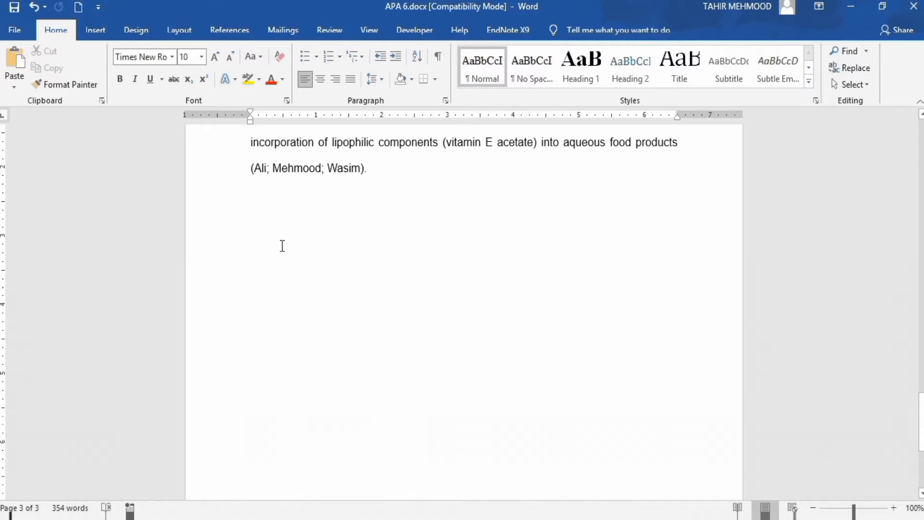
- Insert a page break below the last body paragraph to start a new page for the reference list
click(261, 261)
click(95, 30)
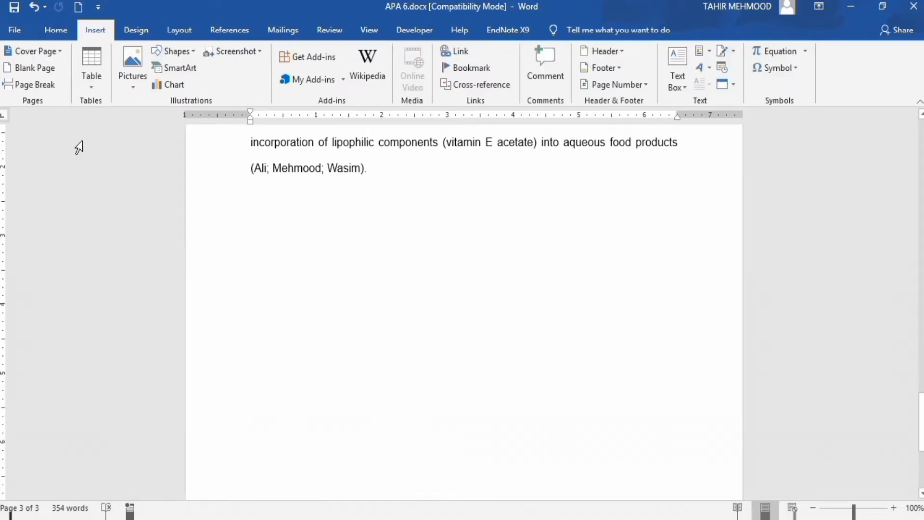
click(39, 85)
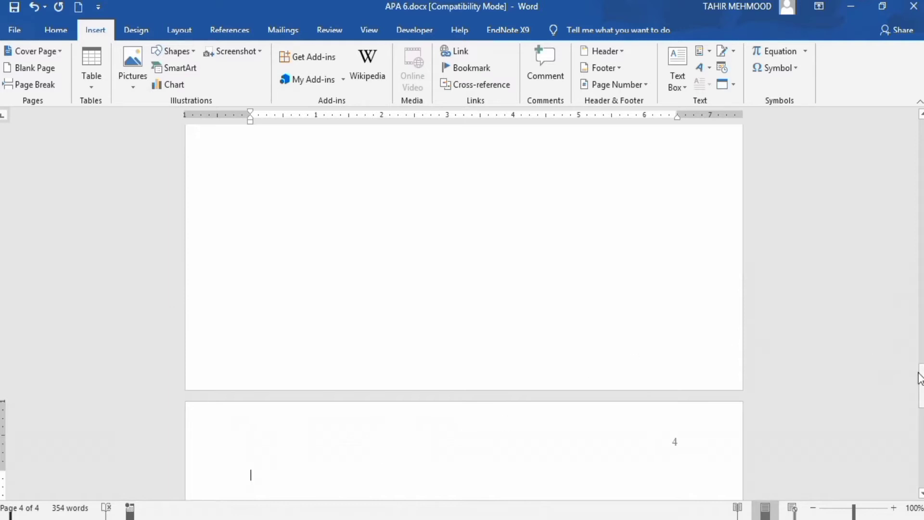
drag(920, 378, 920, 402)
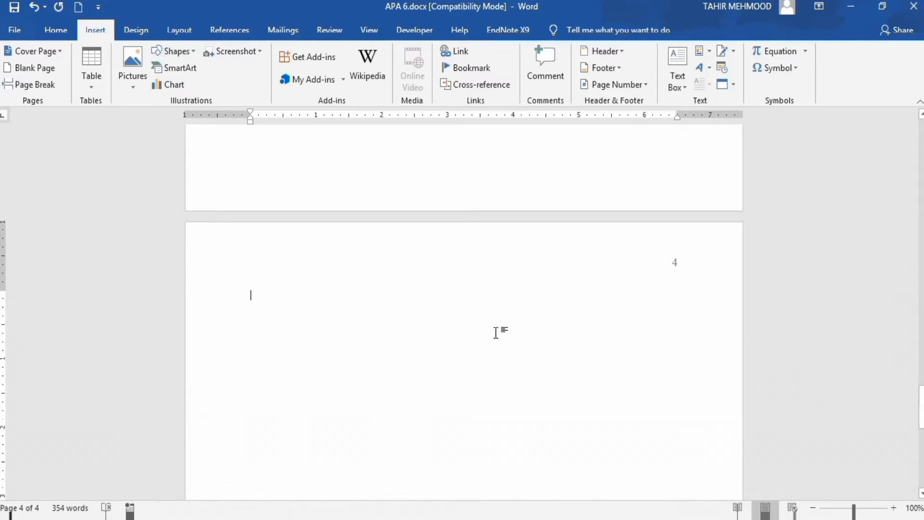
- Add a centered heading reading "References" on the first line of the new page
click(57, 30)
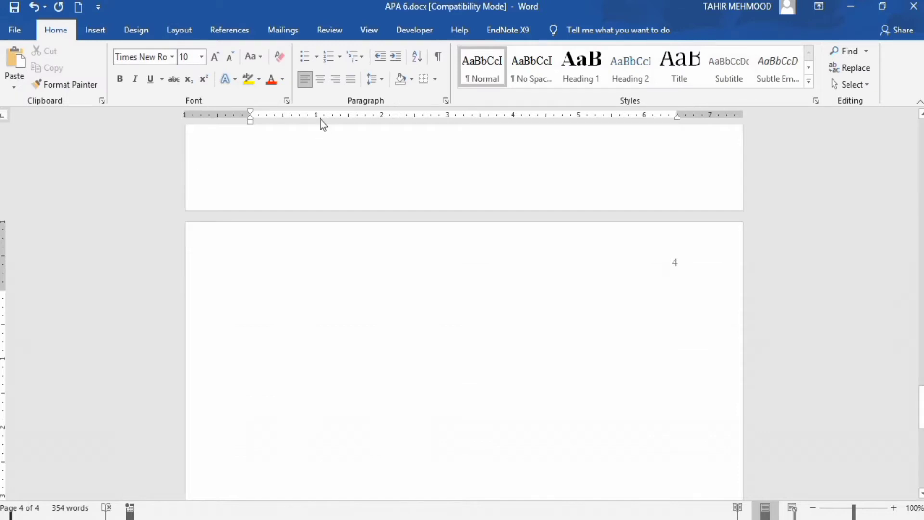
click(321, 79)
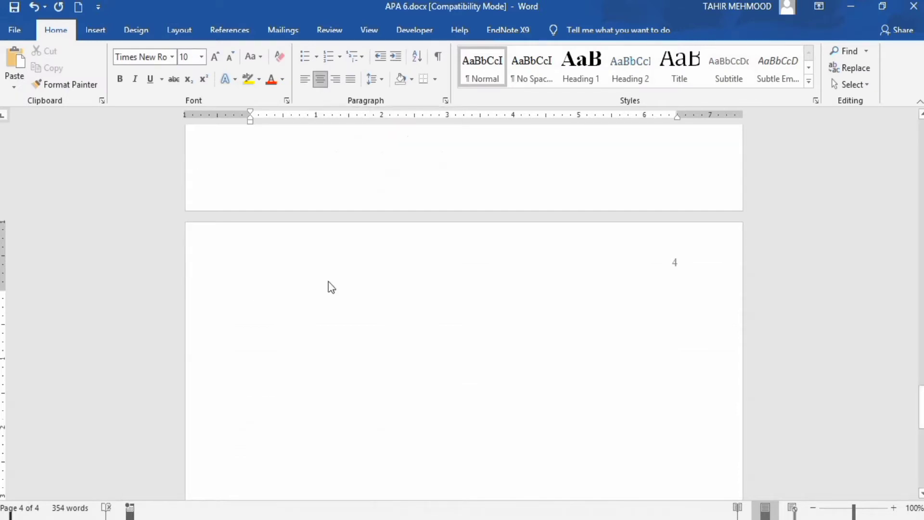
text(R)
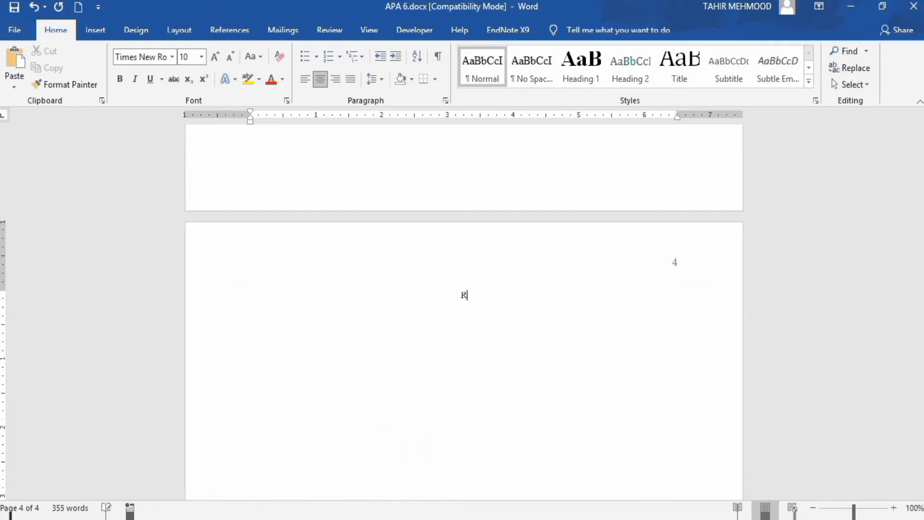
text(eferences)
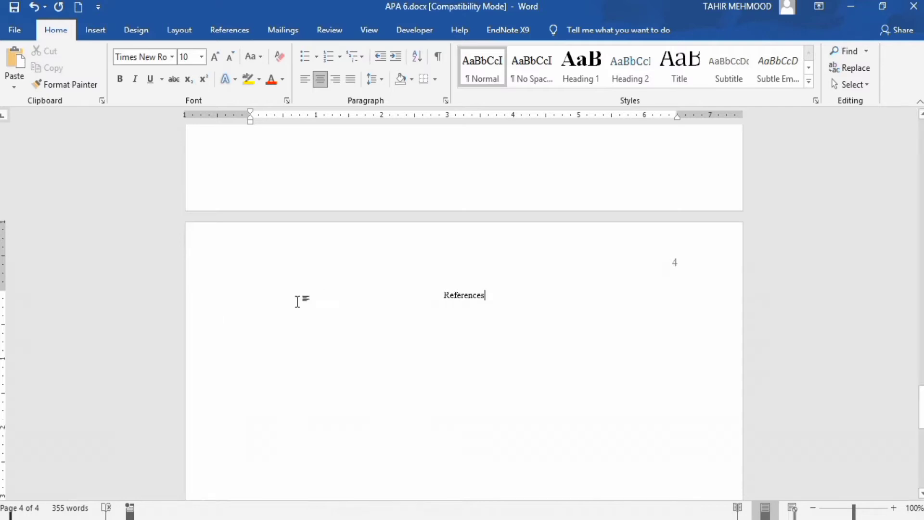
- Set the "References" heading's font size to 12
drag(446, 297, 488, 297)
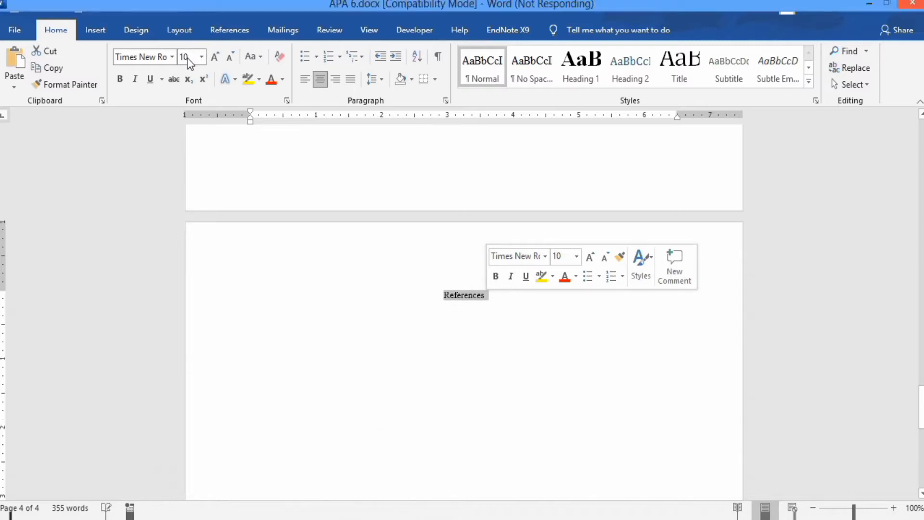
click(201, 56)
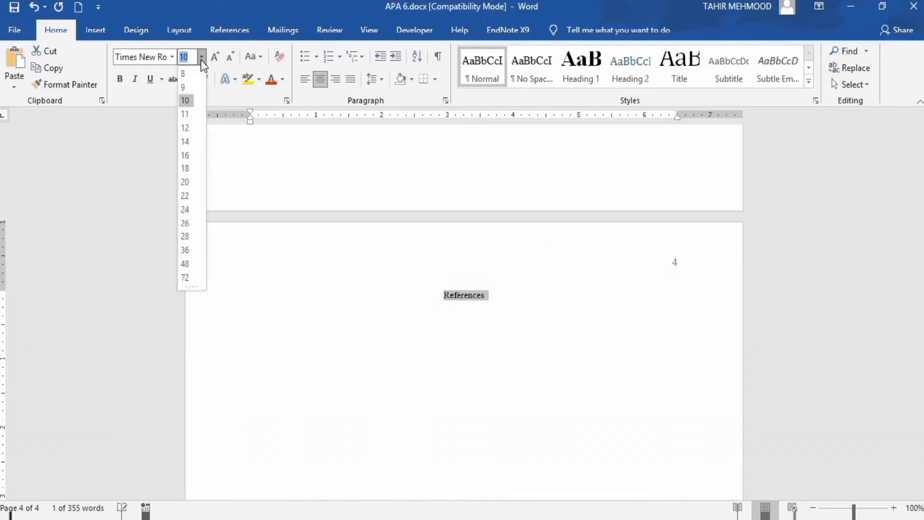
click(186, 123)
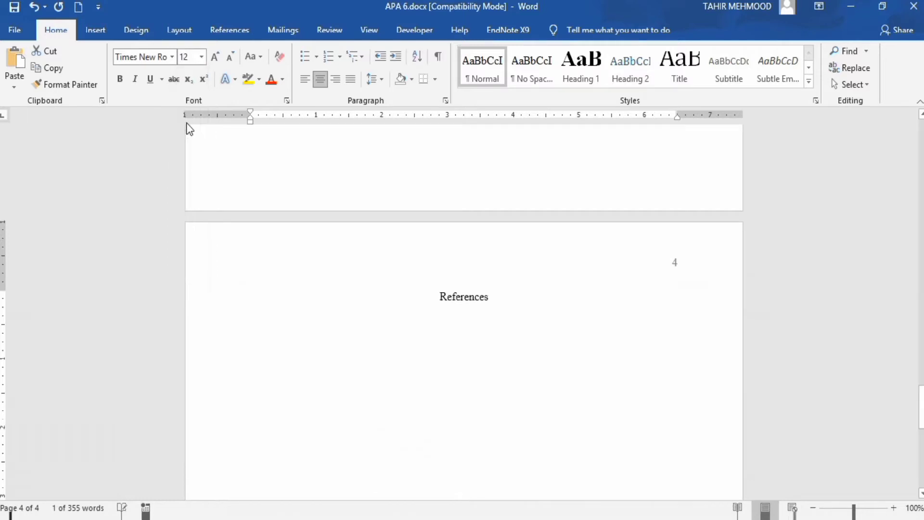
click(513, 295)
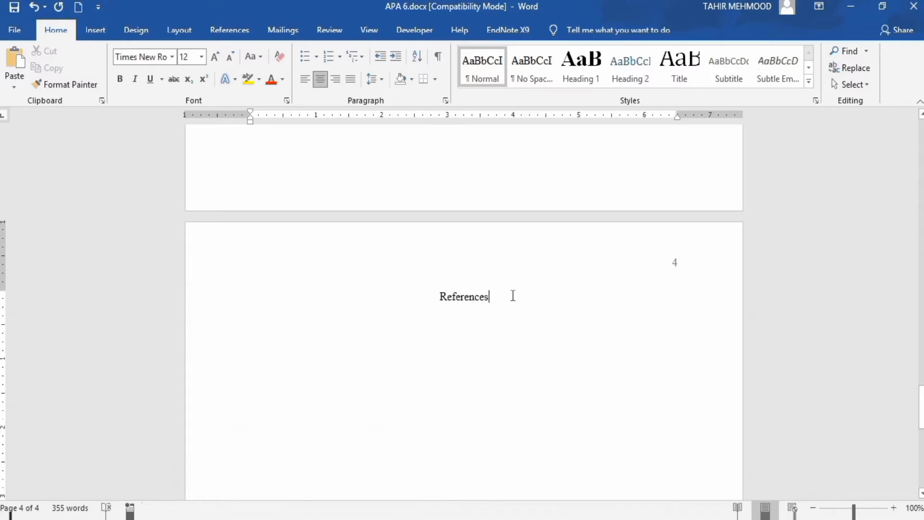
- Start a left-aligned line below the "References" heading and paste the cut reference entries there
key(Return)
click(305, 80)
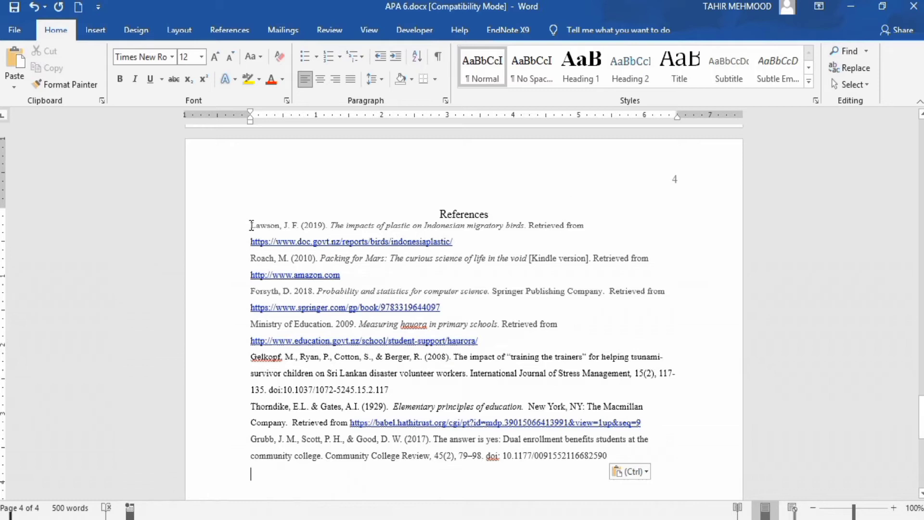
- Set all the pasted reference entries to font size 12 with 2.0 line spacing
drag(250, 225, 608, 455)
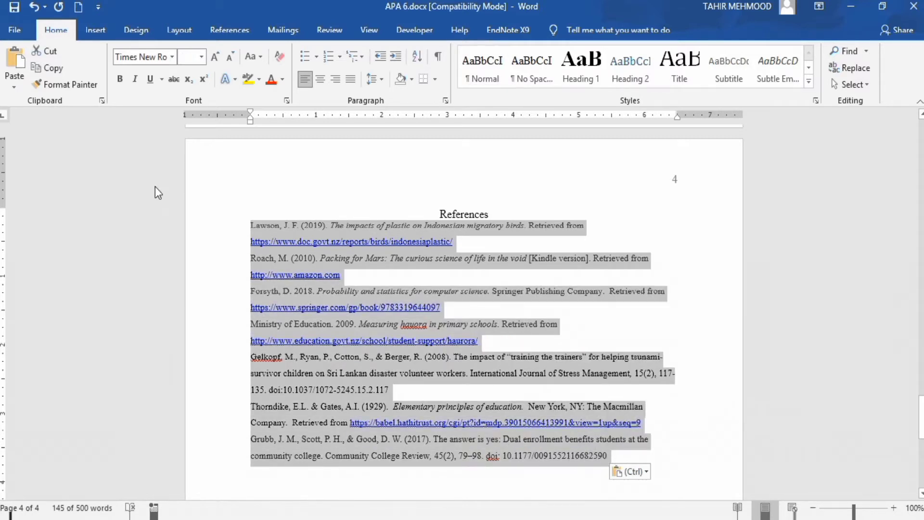
click(201, 57)
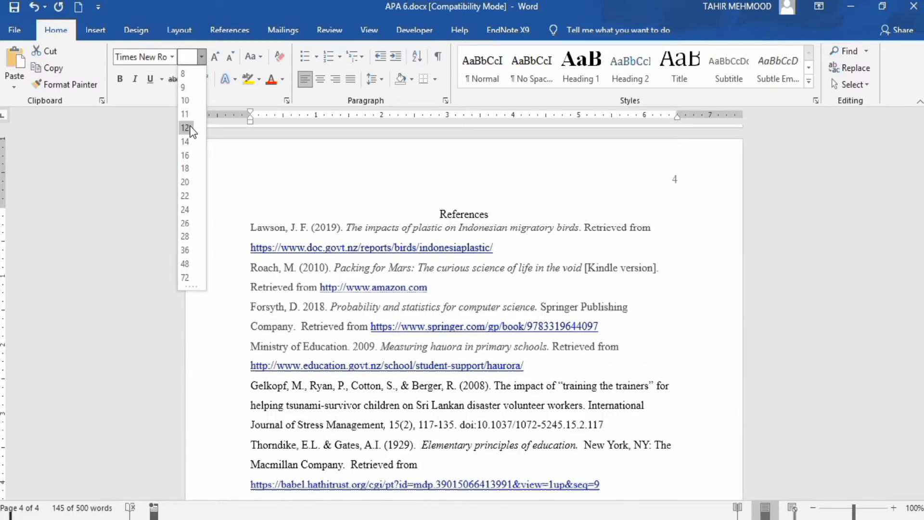
click(189, 128)
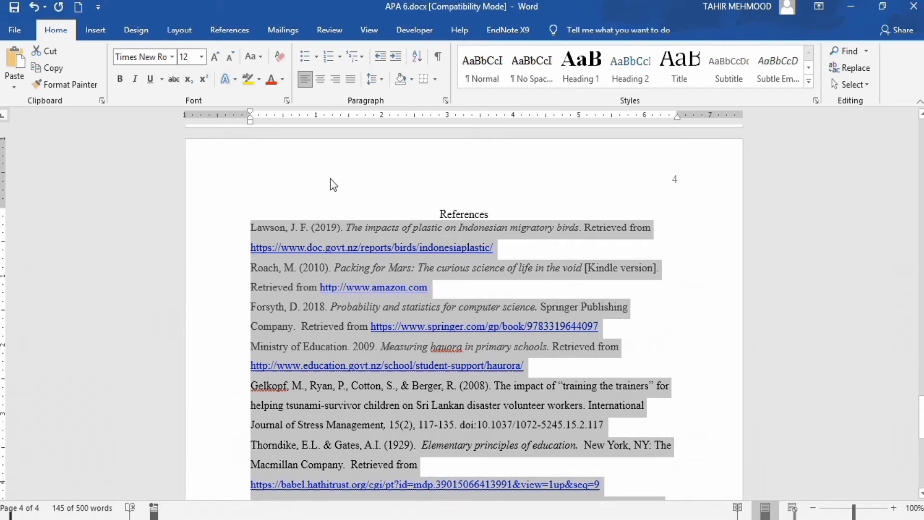
click(381, 80)
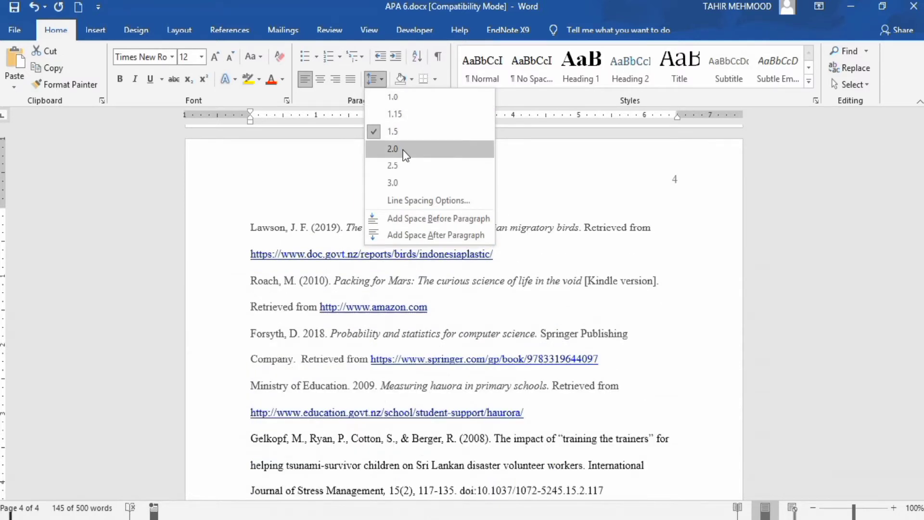
click(403, 151)
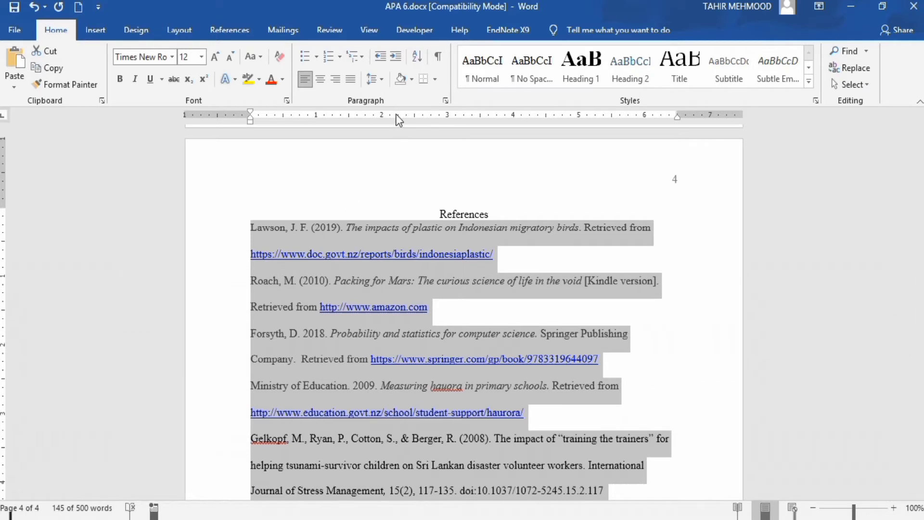
- Give the reference entries a 0.5" hanging indent and turn on "Don't add space between paragraphs of the same style"
click(447, 101)
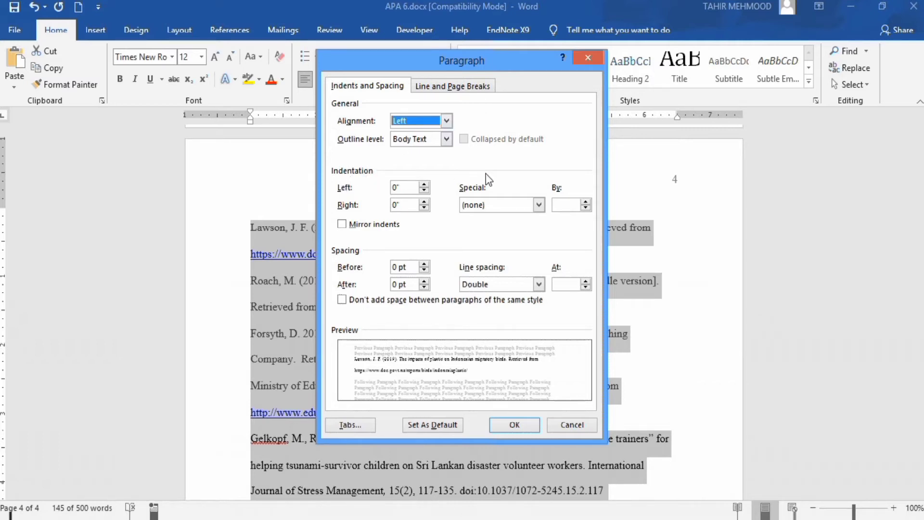
click(538, 204)
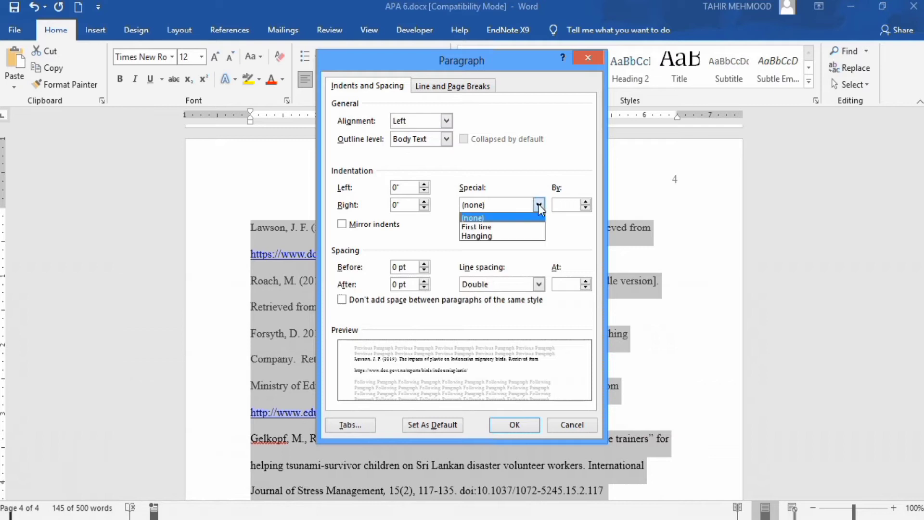
click(525, 235)
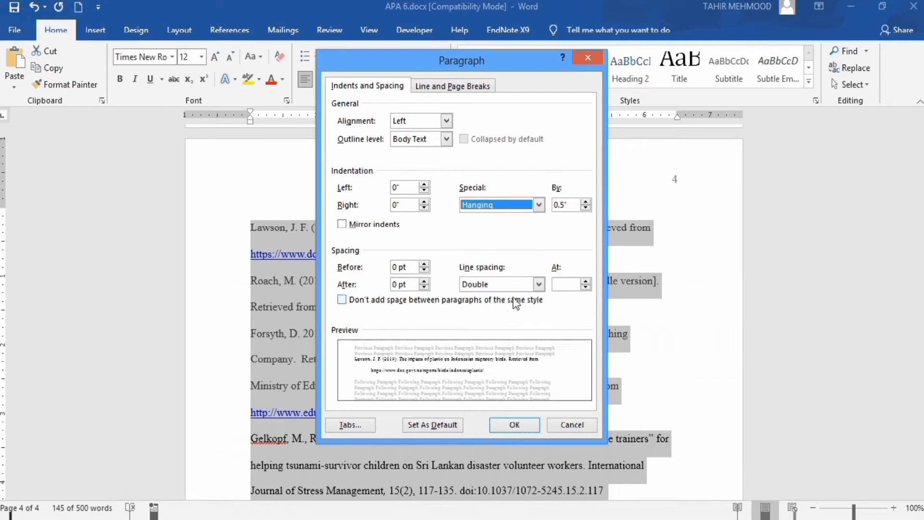
click(342, 299)
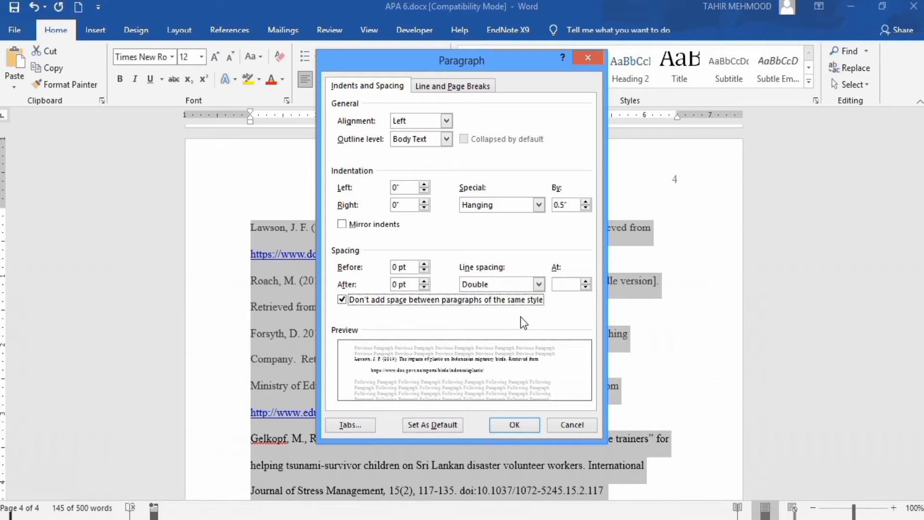
click(513, 425)
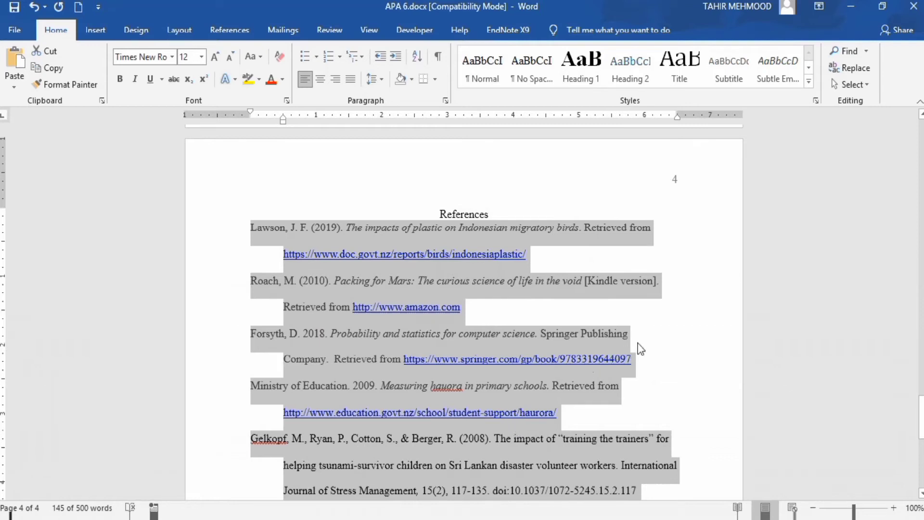
click(539, 310)
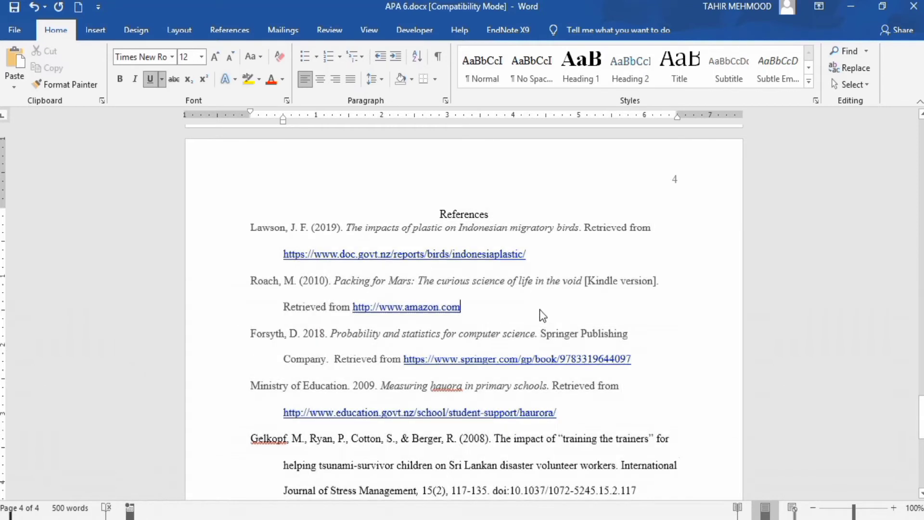
- Set the line spacing of the "References" heading to 2.0
drag(441, 213, 484, 230)
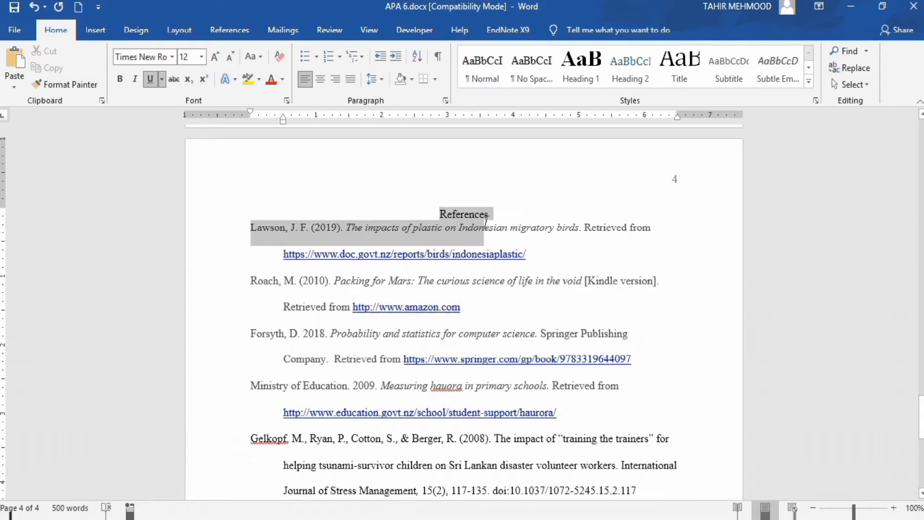
click(380, 79)
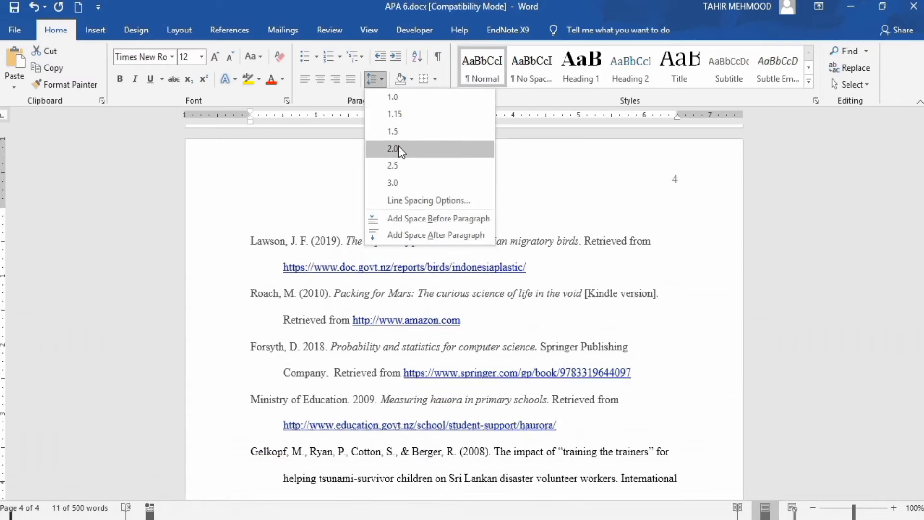
click(398, 148)
click(526, 211)
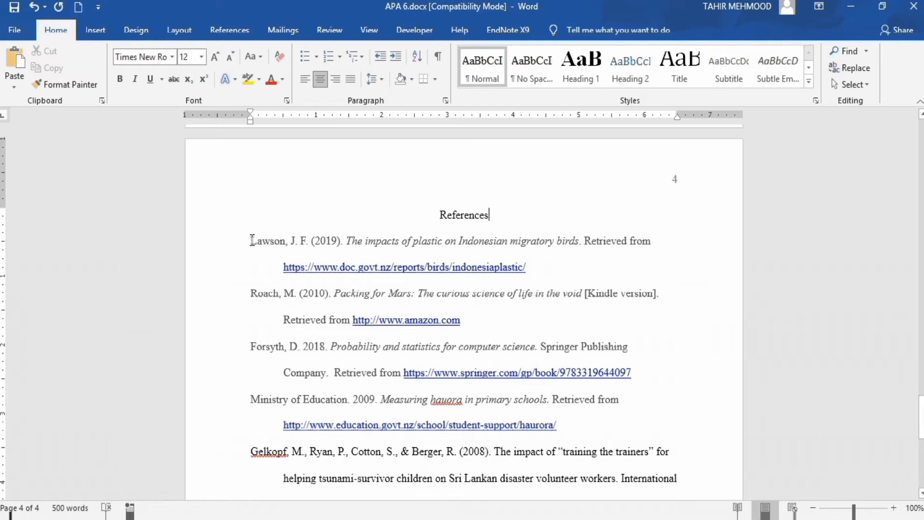
- Sort all the reference entries alphabetically by paragraph text in ascending order, with no header row
drag(249, 240, 414, 257)
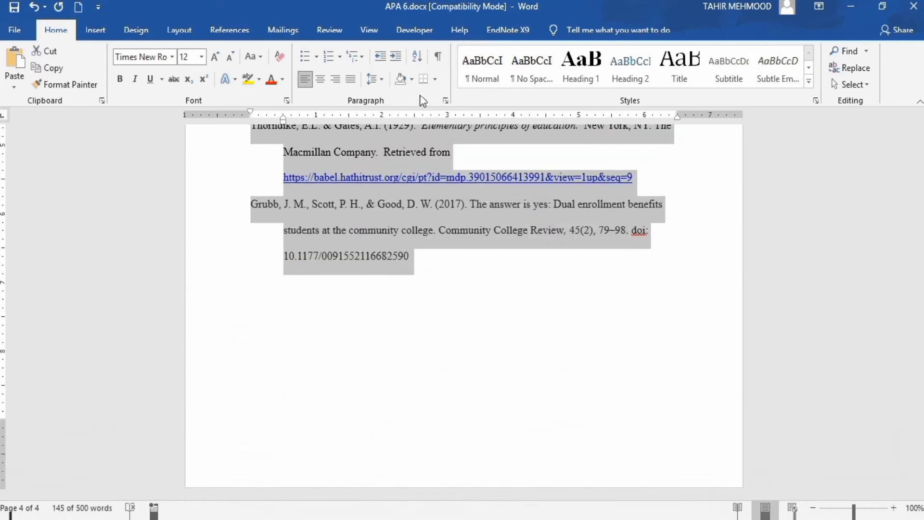
click(416, 57)
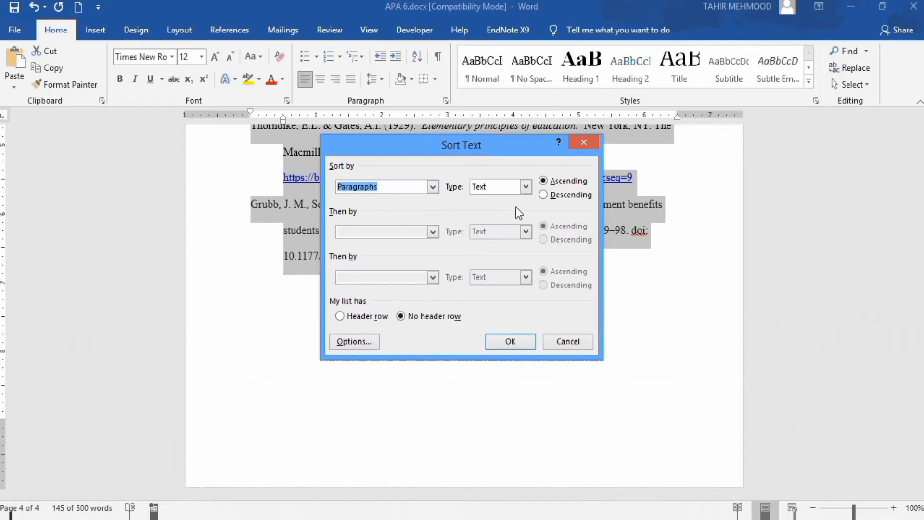
click(518, 338)
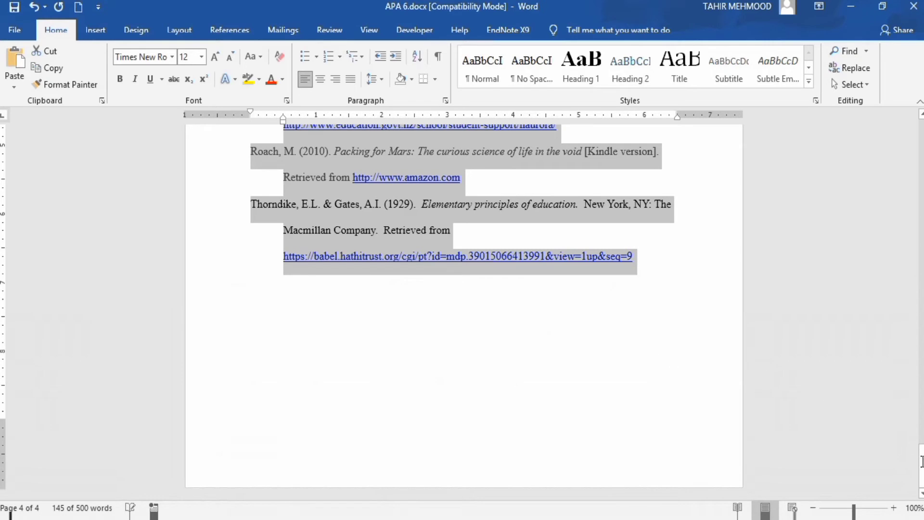
scroll(916, 447, up, 5)
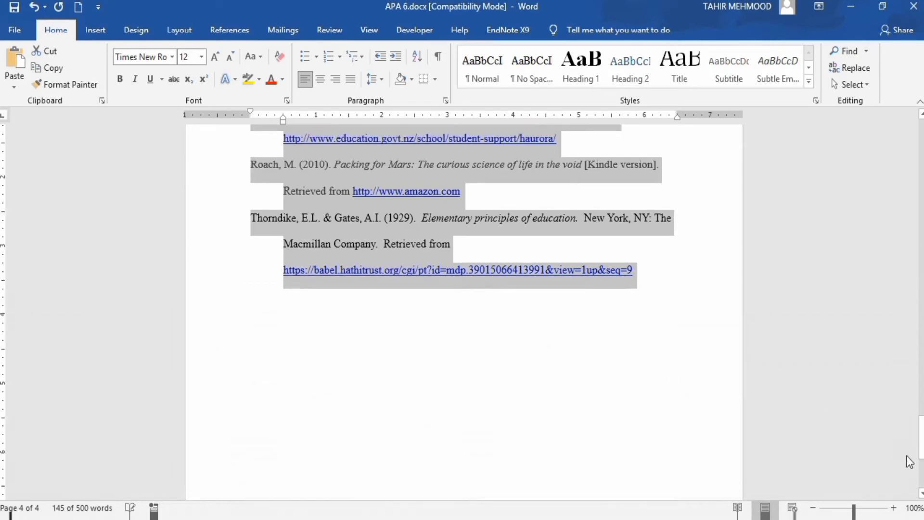
- Enclose the years 2018 and 2009 in parentheses in the "Probability and statistics for computer science" and "Measuring hauora in primary schools" references
drag(920, 439, 920, 420)
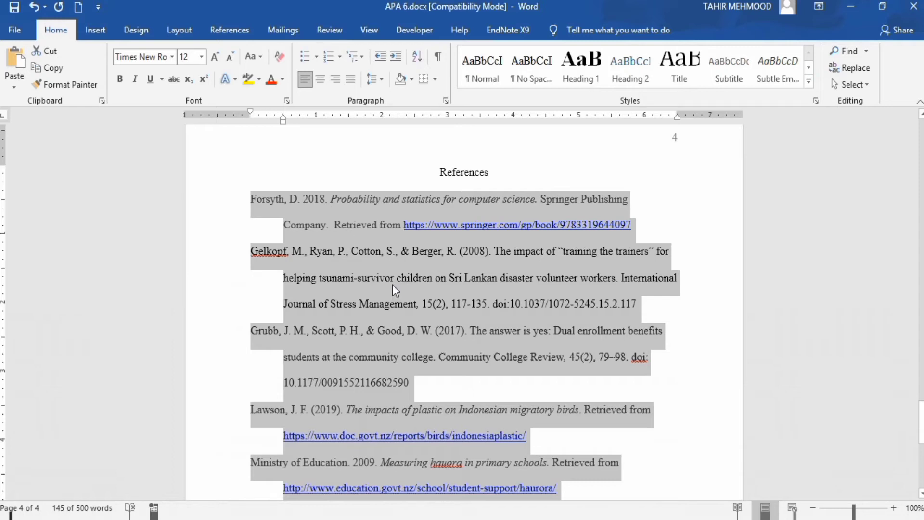
click(303, 199)
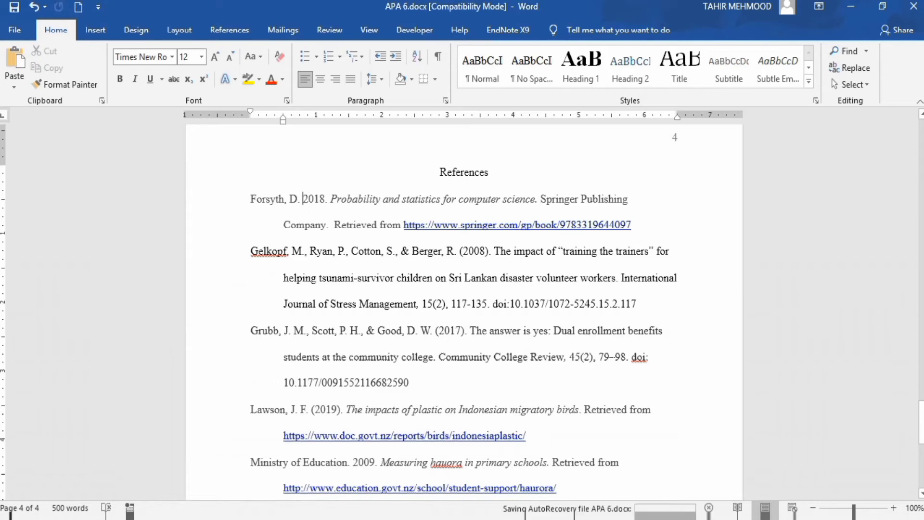
text(()
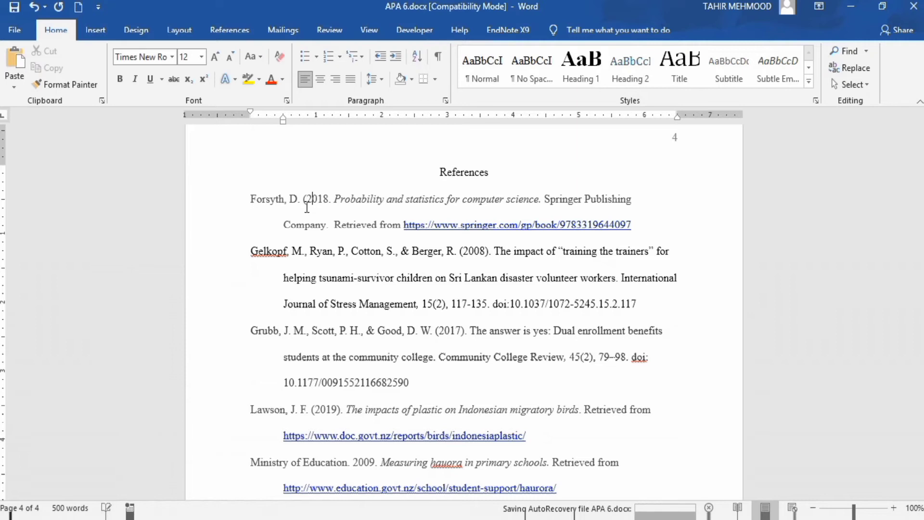
click(330, 199)
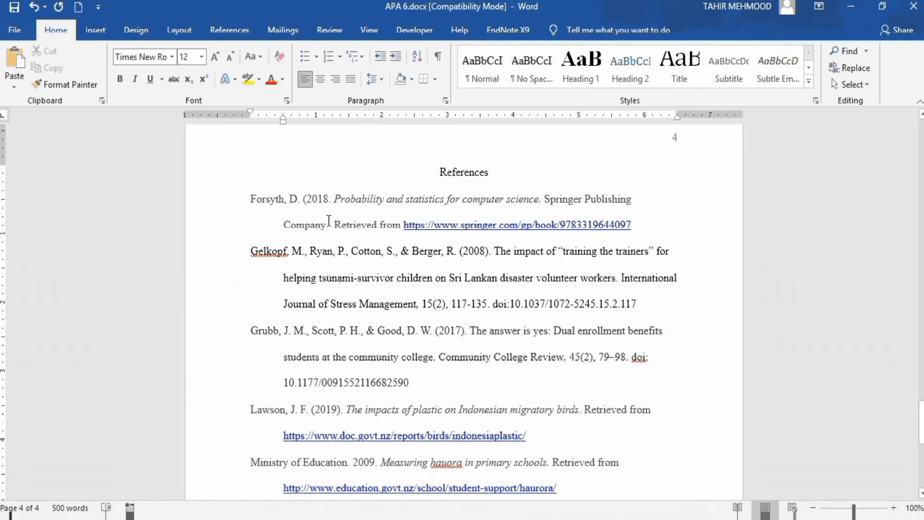
text())
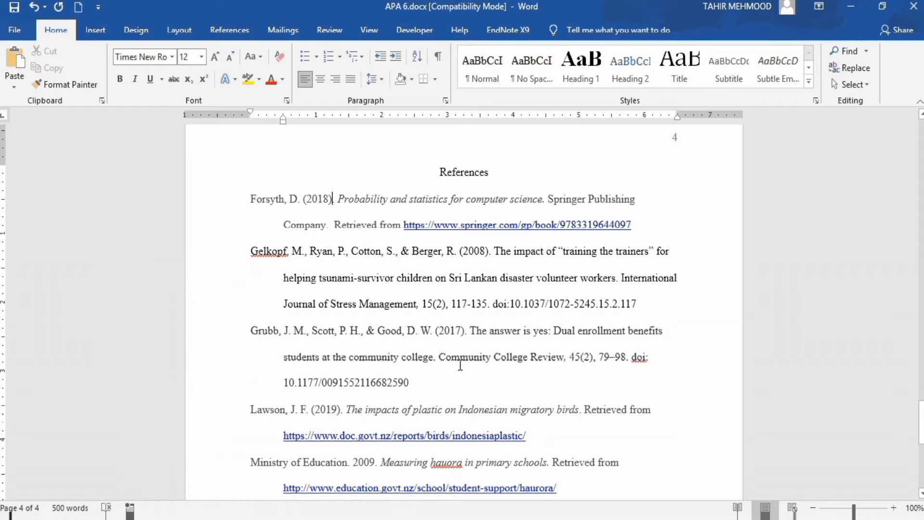
click(353, 465)
text((2009)
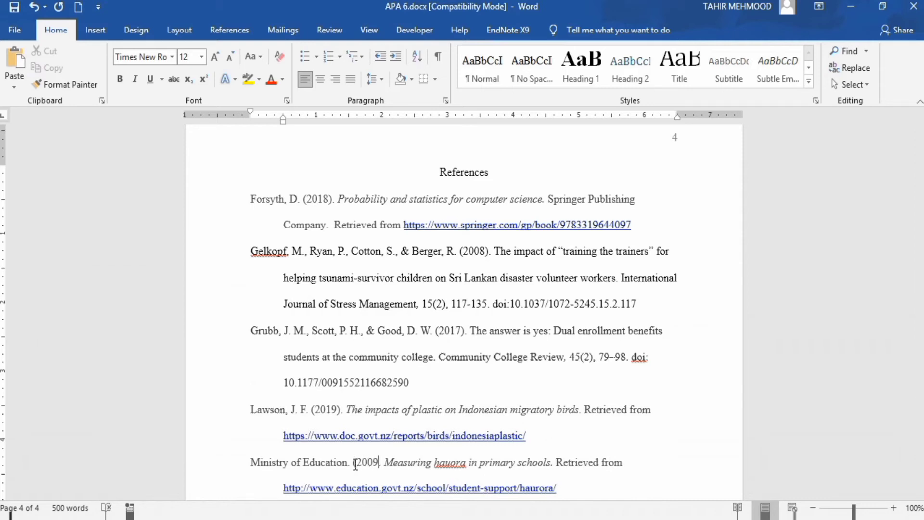
text().)
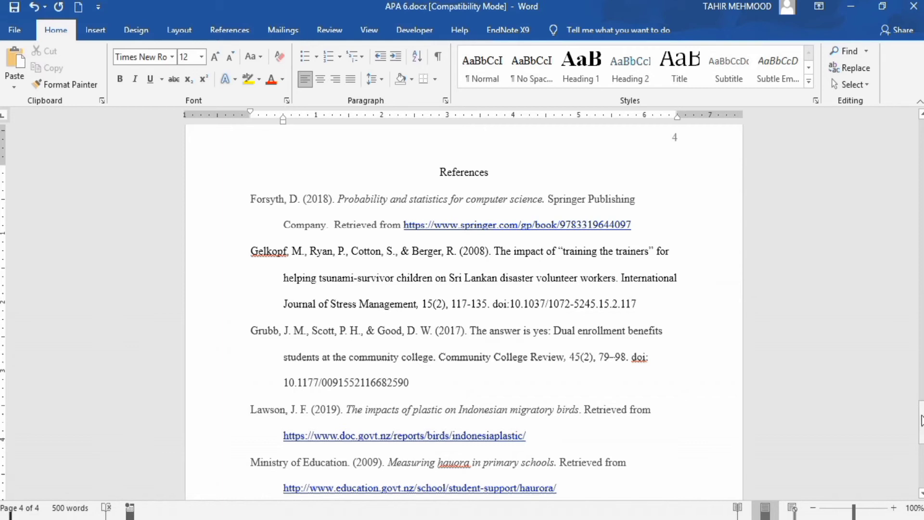
- Italicize the journal title "Community College Review" and its volume number 45 in the 2017 dual enrollment reference
drag(921, 419, 921, 440)
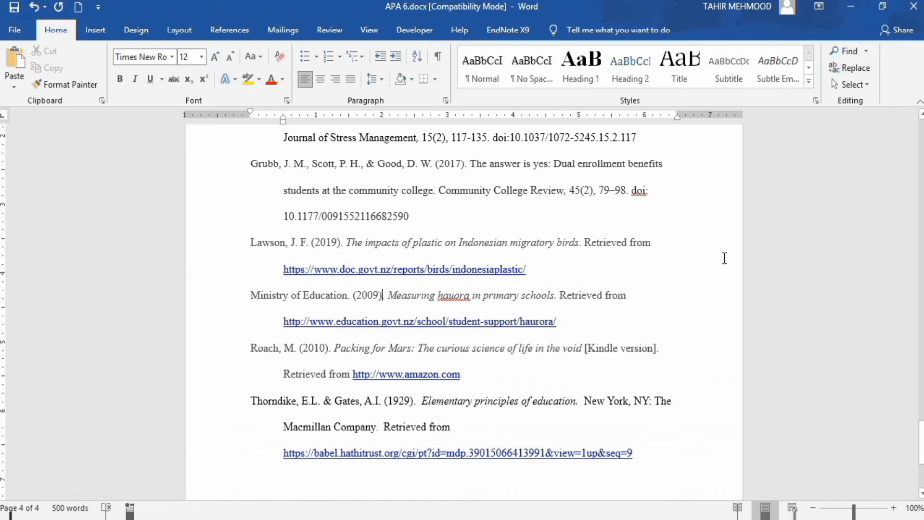
click(442, 191)
drag(442, 190, 563, 195)
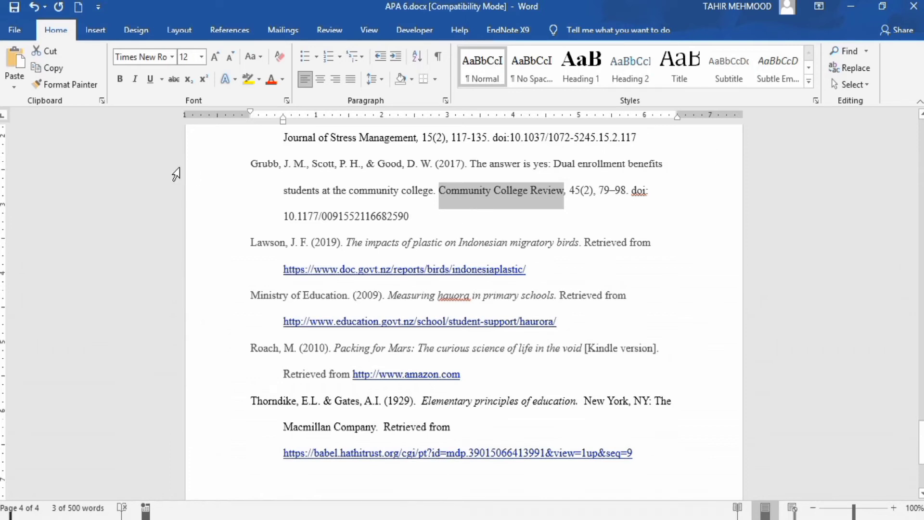
click(135, 81)
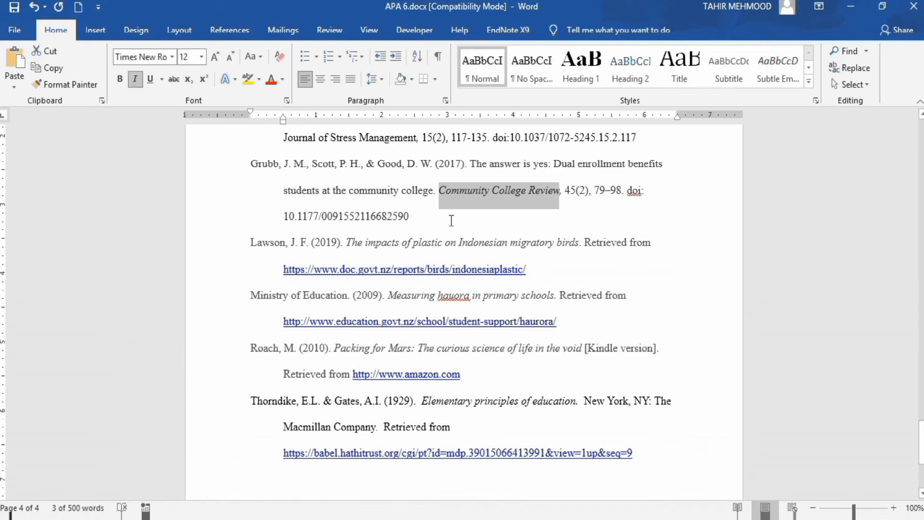
click(566, 190)
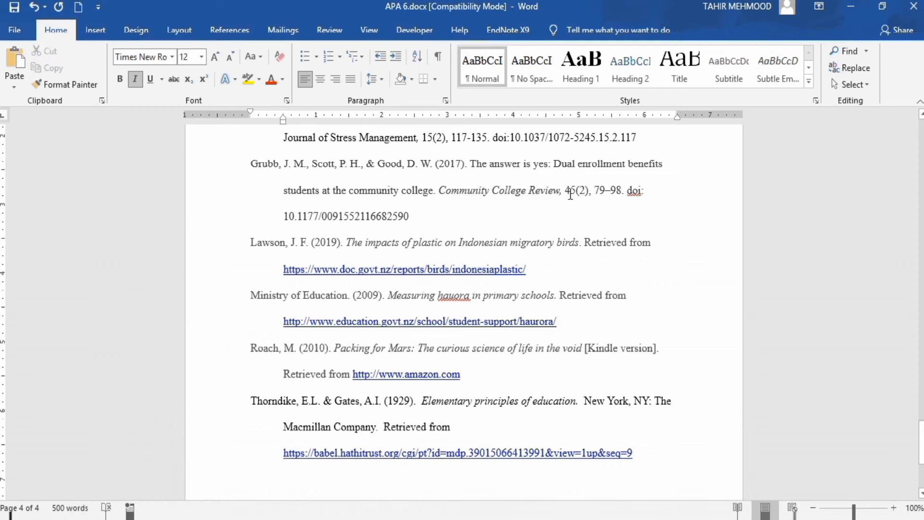
double_click(568, 190)
click(135, 79)
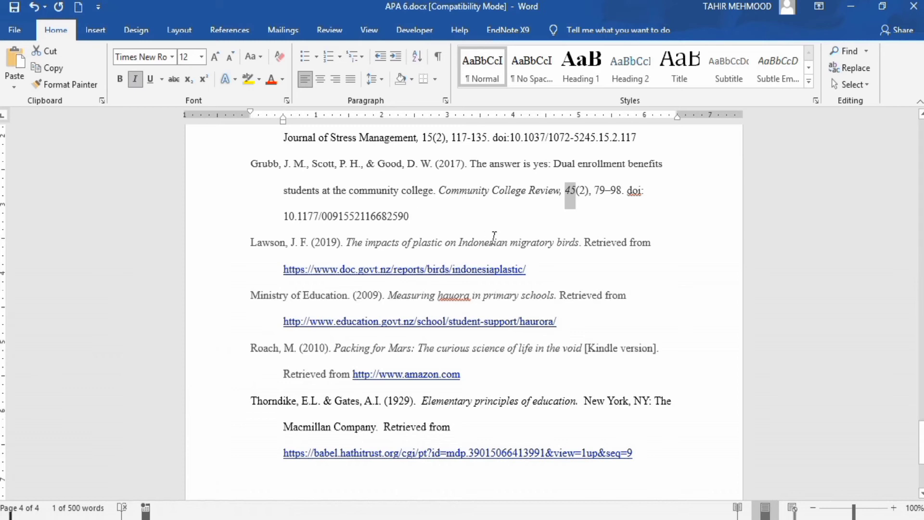
click(606, 244)
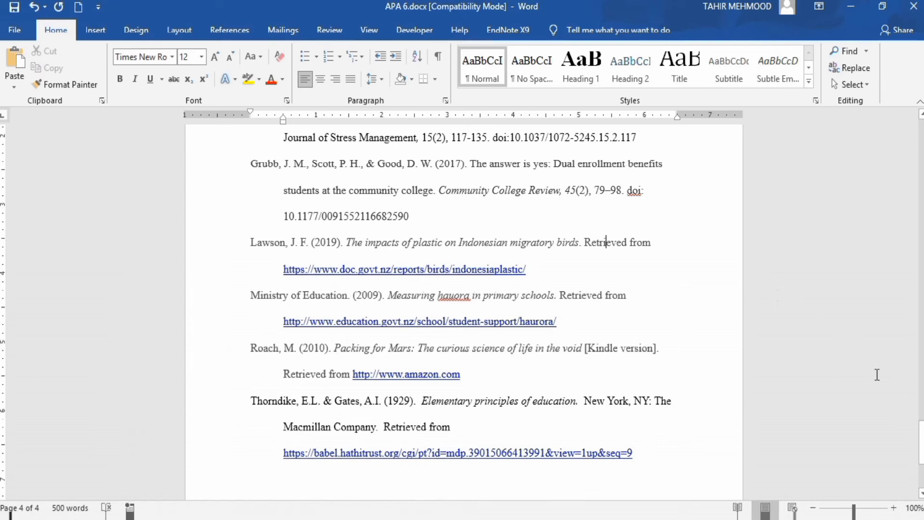
- Italicize the journal title "International Journal of Stress Management" and its volume number 15 in the 2008 reference
mouse_move(921, 437)
mouse_down()
mouse_move(920, 463)
mouse_move(920, 435)
mouse_up()
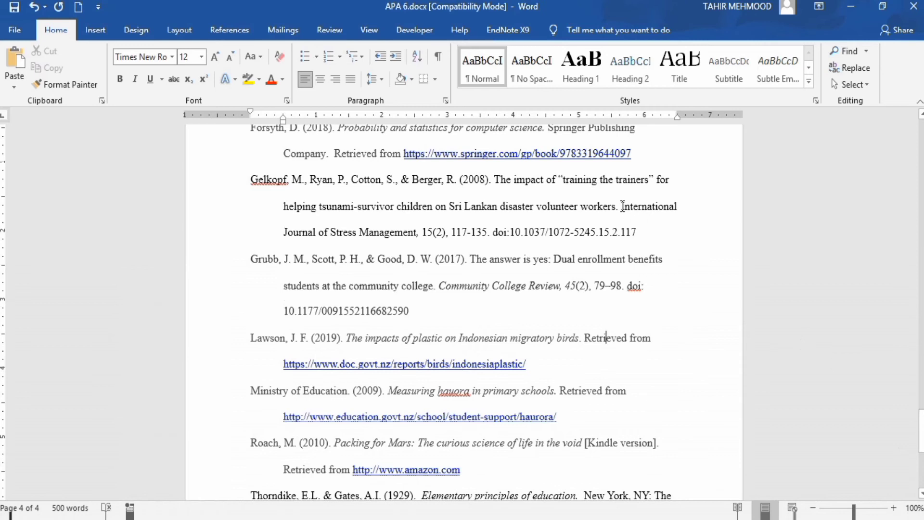
drag(622, 206, 415, 236)
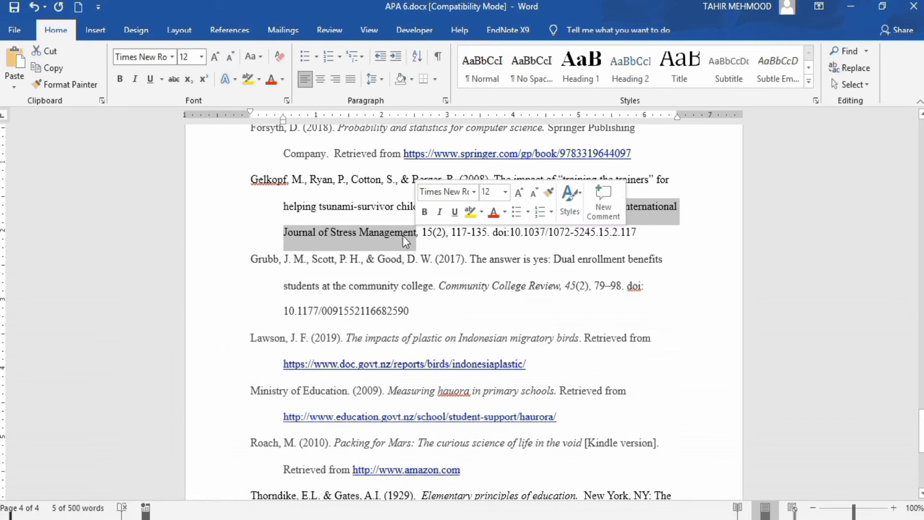
click(135, 81)
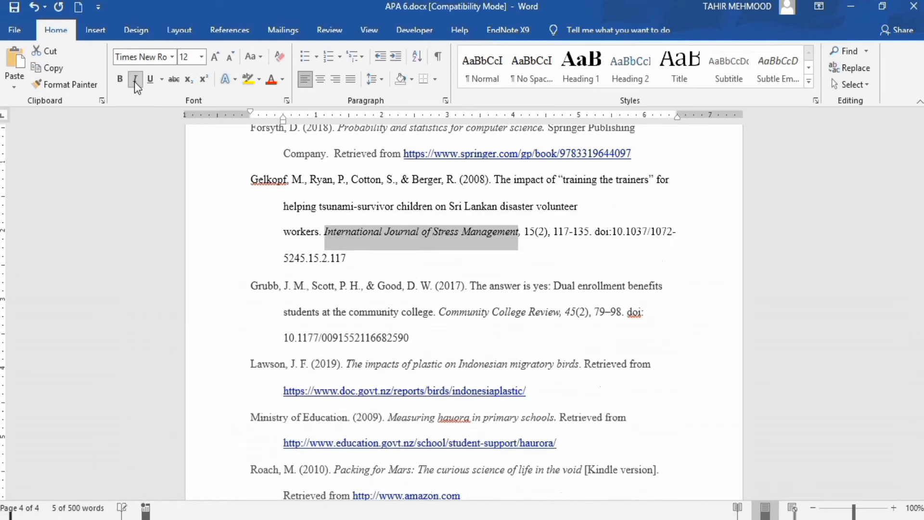
click(524, 231)
drag(525, 231, 531, 233)
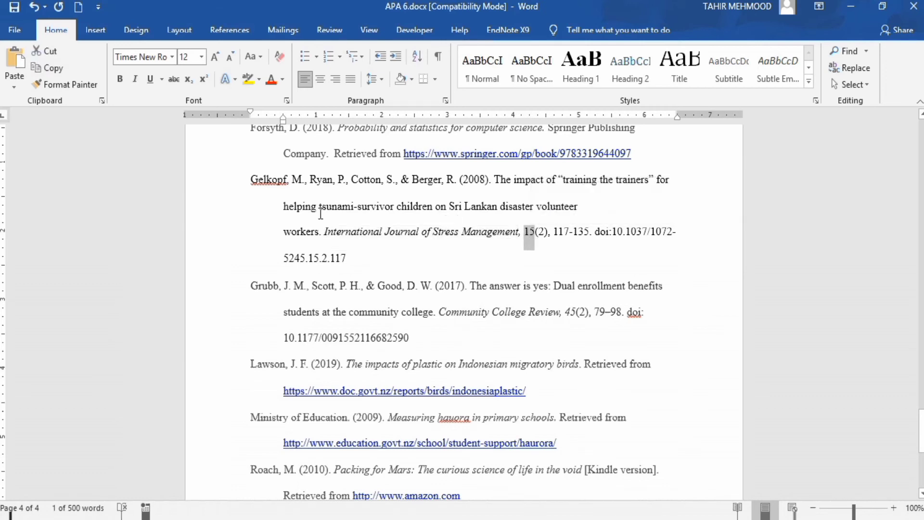
click(136, 81)
click(360, 260)
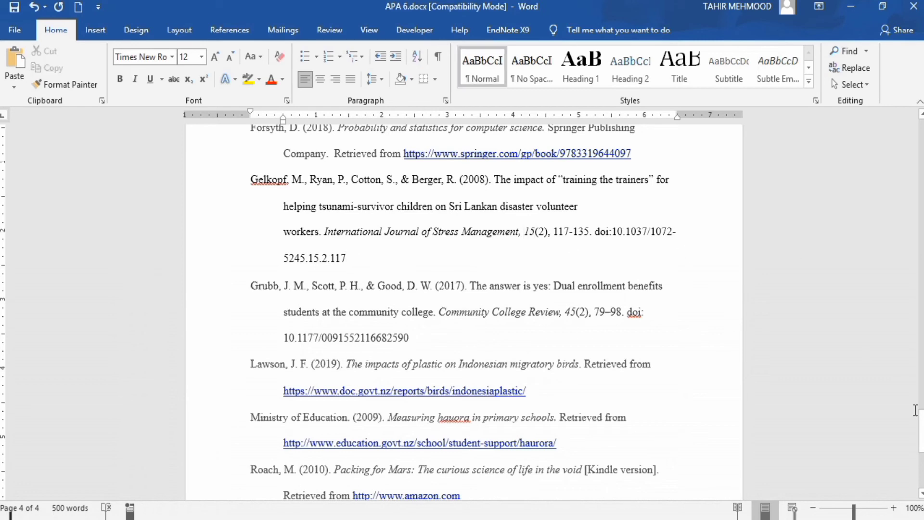
- Remove the hyperlinks from all five URLs in the reference list, from the springer.com address through the babel.hathitrust.org one
drag(920, 425, 920, 412)
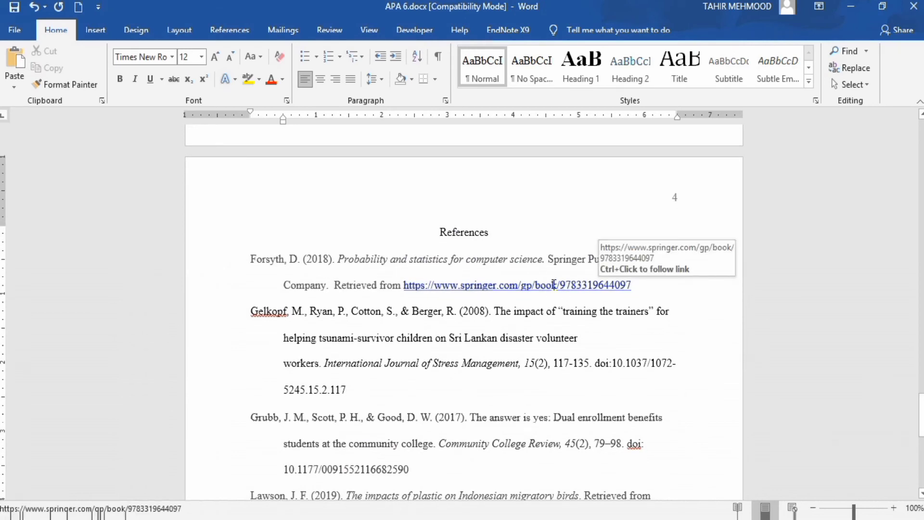
right_click(523, 285)
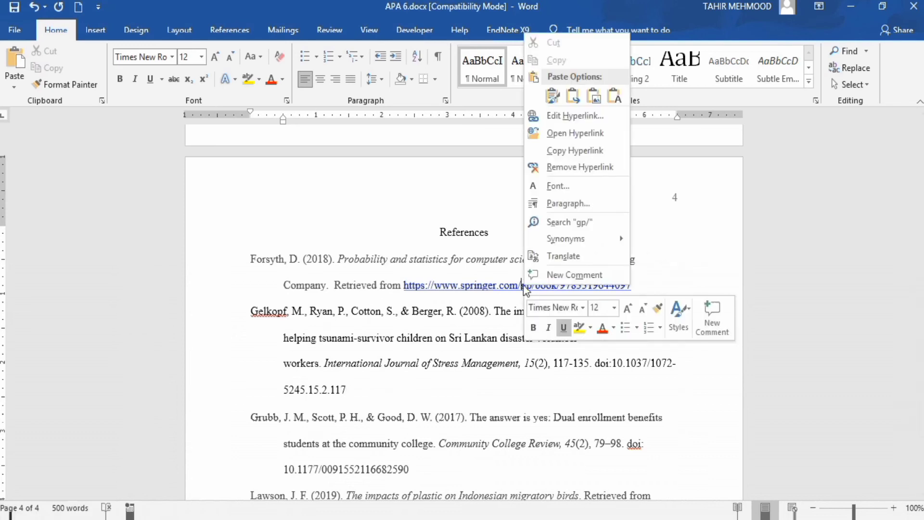
click(575, 167)
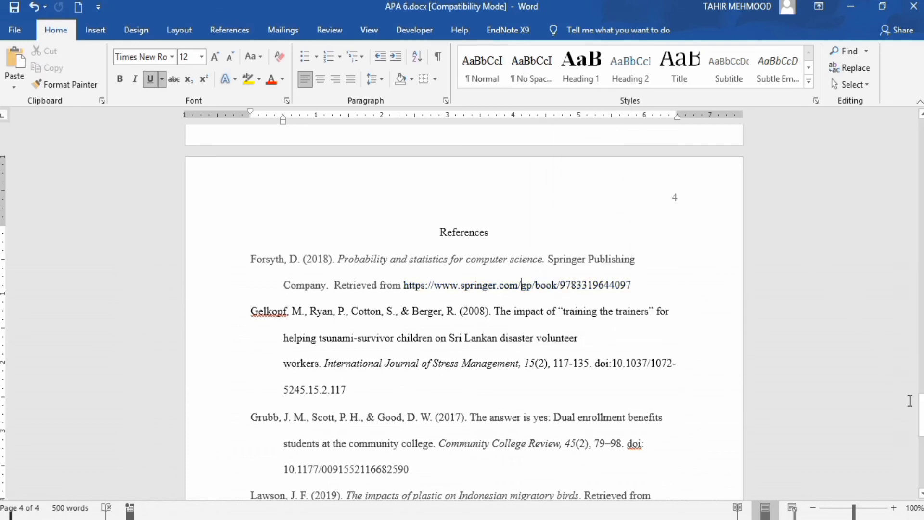
drag(920, 406, 921, 452)
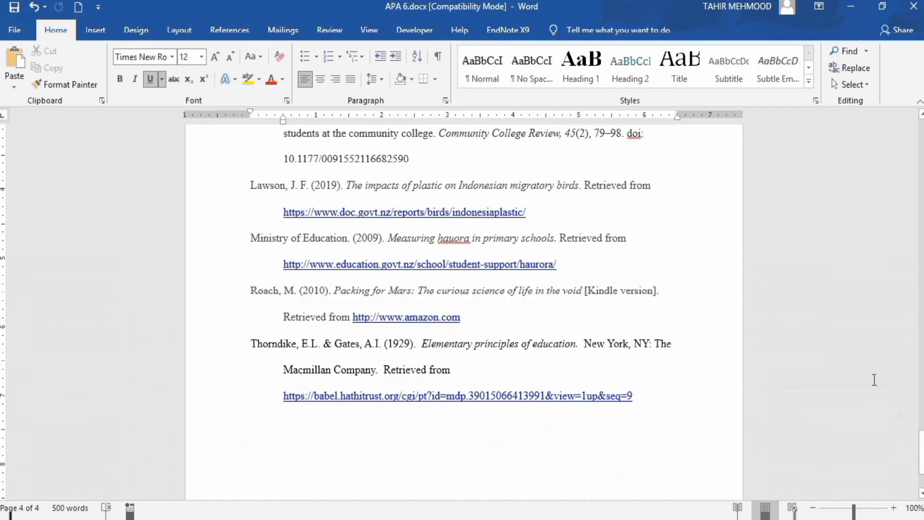
right_click(440, 212)
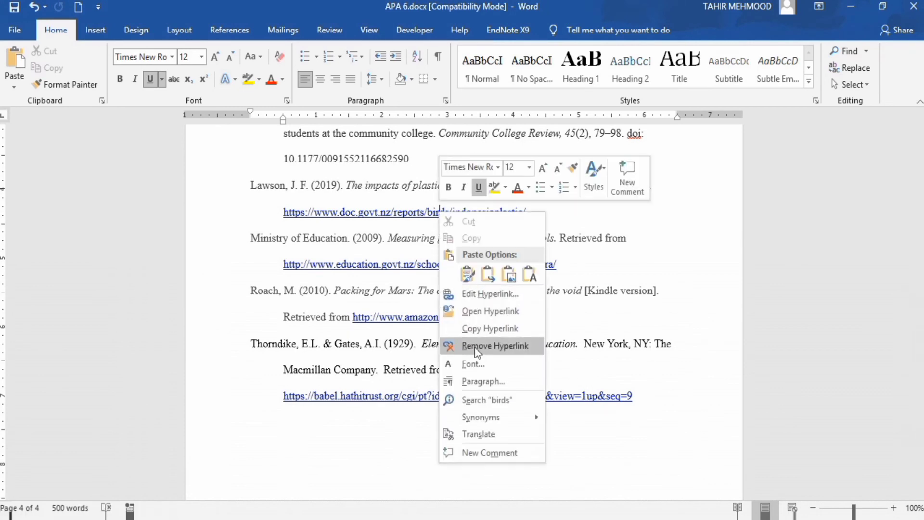
click(495, 345)
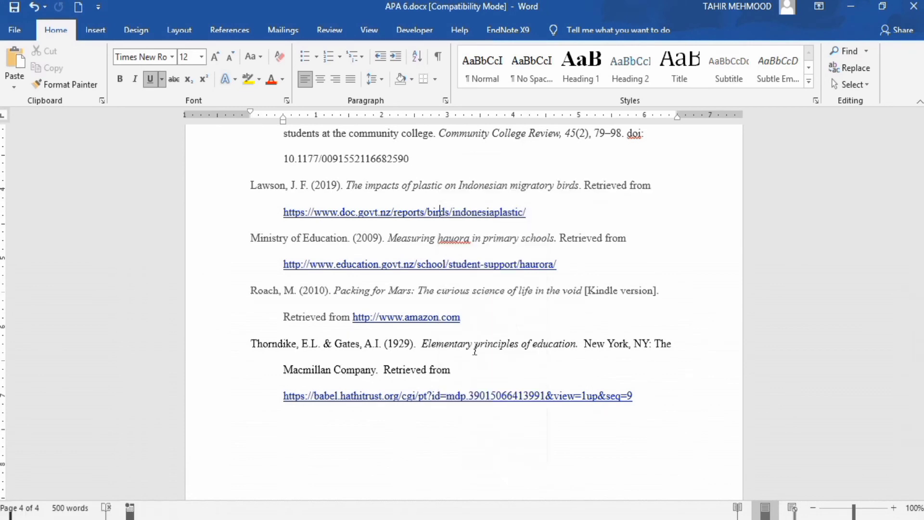
right_click(418, 264)
click(467, 144)
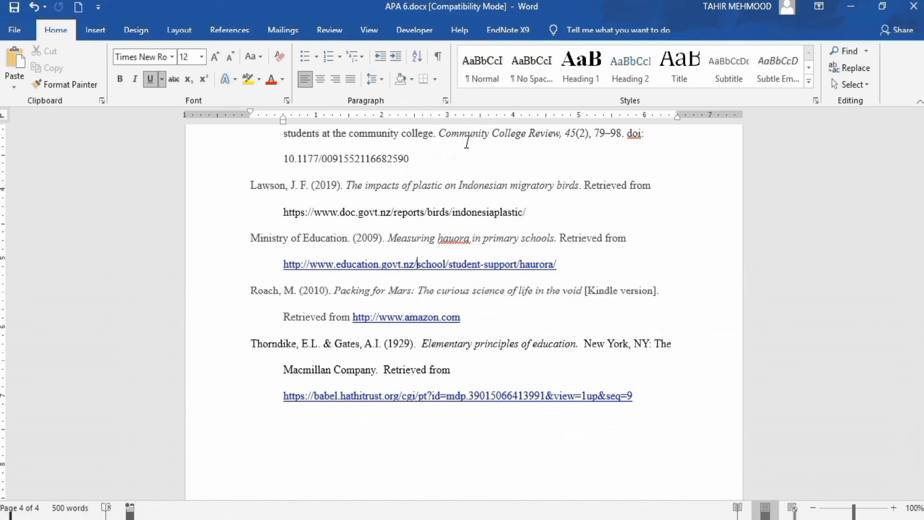
right_click(406, 320)
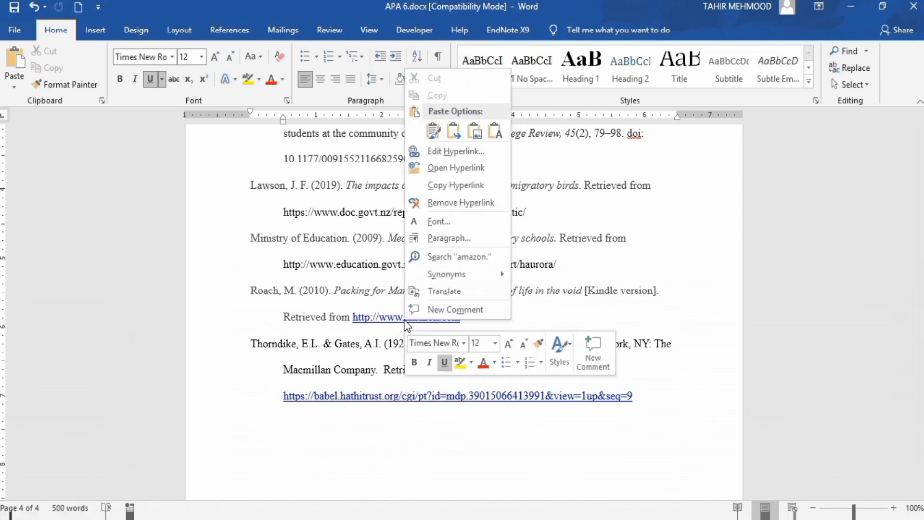
click(458, 202)
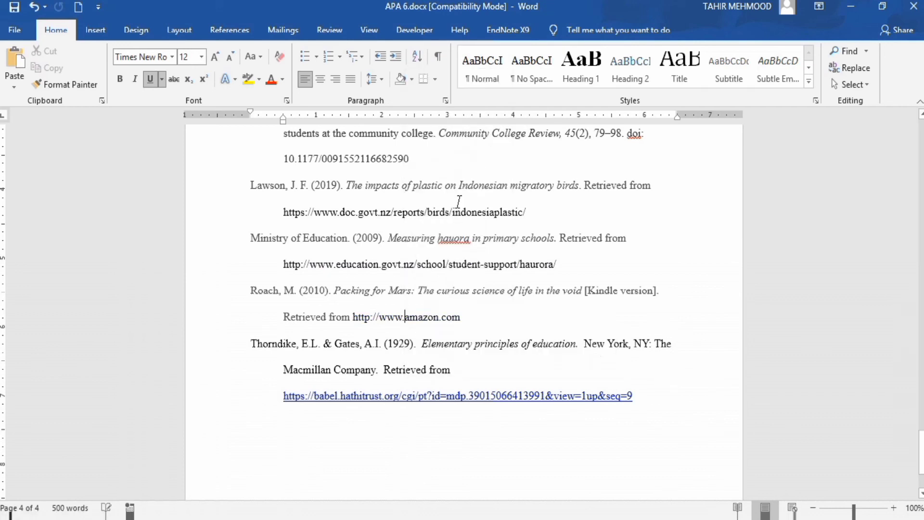
right_click(500, 398)
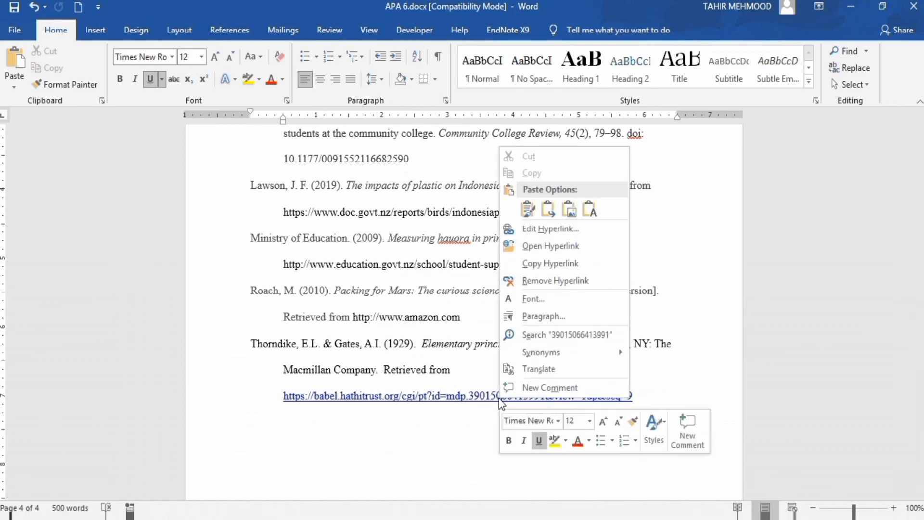
click(554, 281)
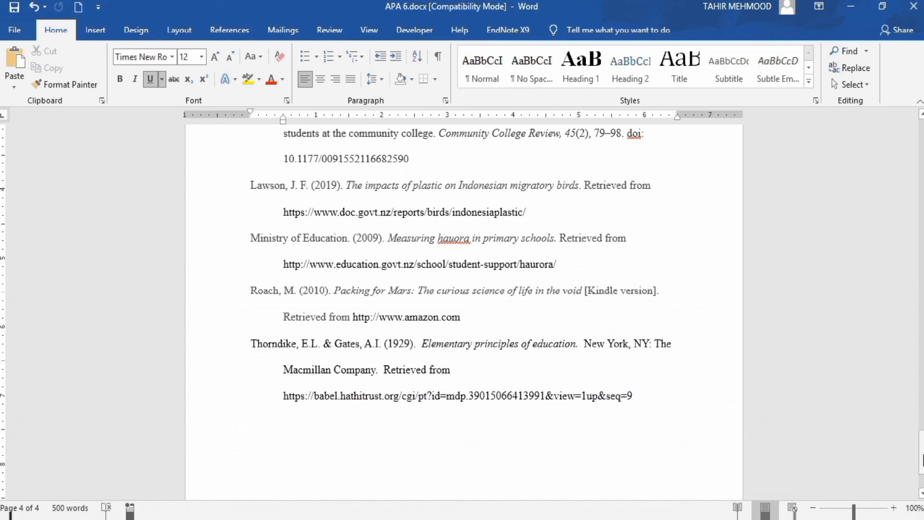
- Set the font color of all the reference entries below the "References" heading to black
mouse_move(921, 451)
mouse_down()
mouse_move(921, 438)
mouse_move(921, 447)
mouse_up()
drag(634, 420, 255, 225)
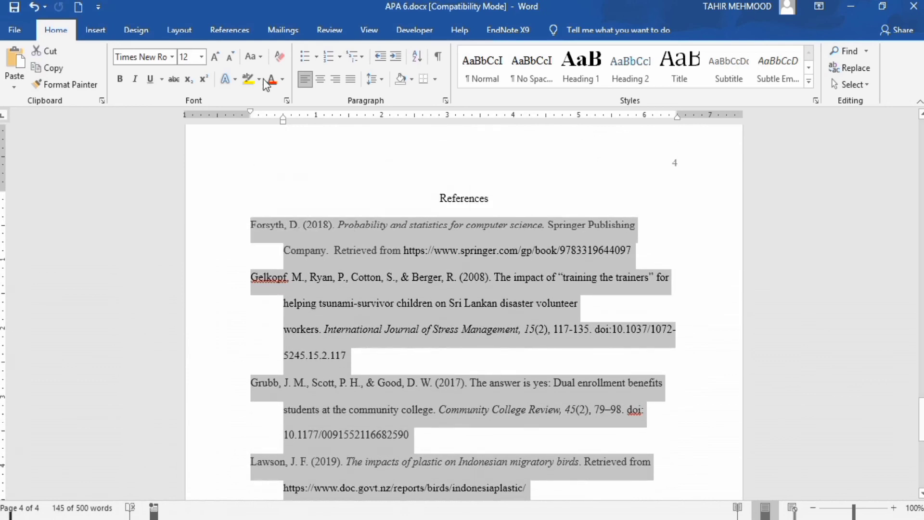
click(282, 80)
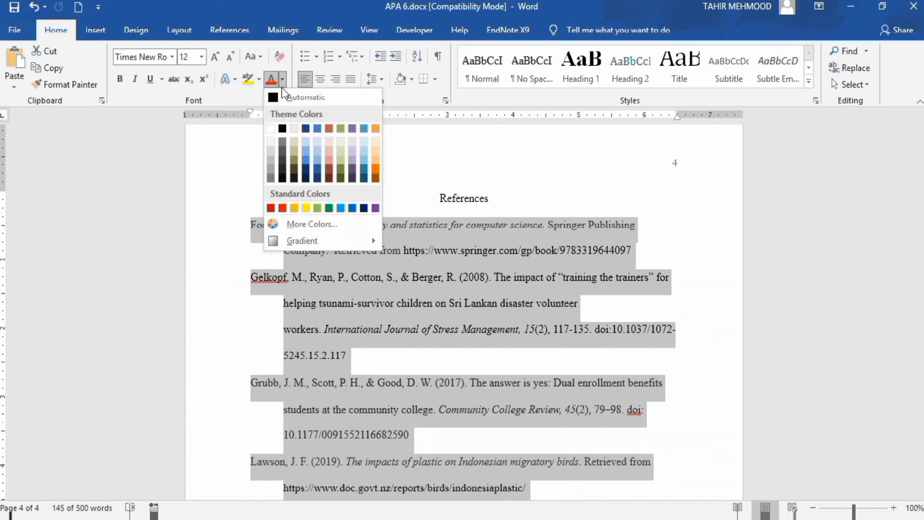
click(283, 129)
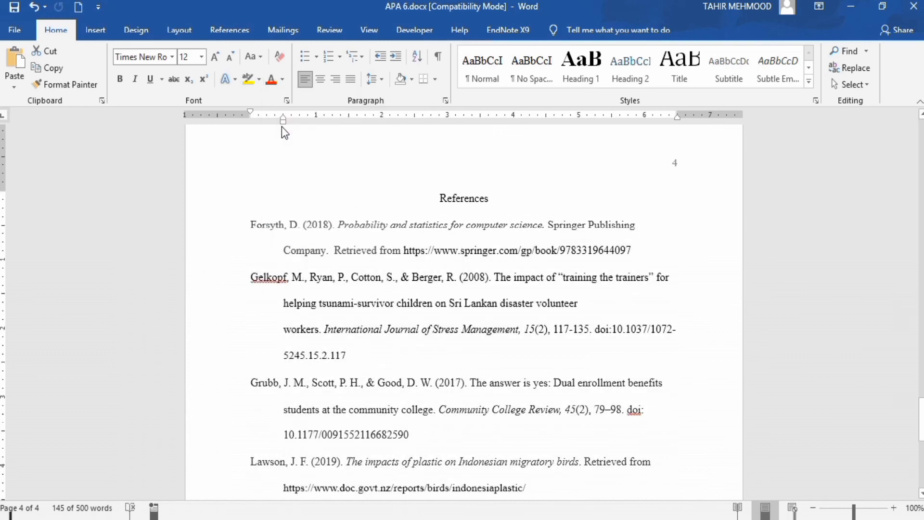
click(453, 274)
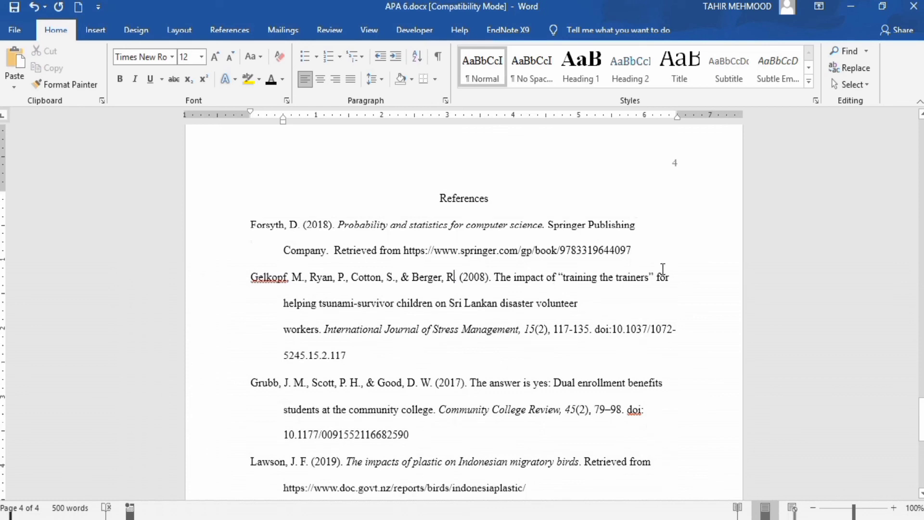